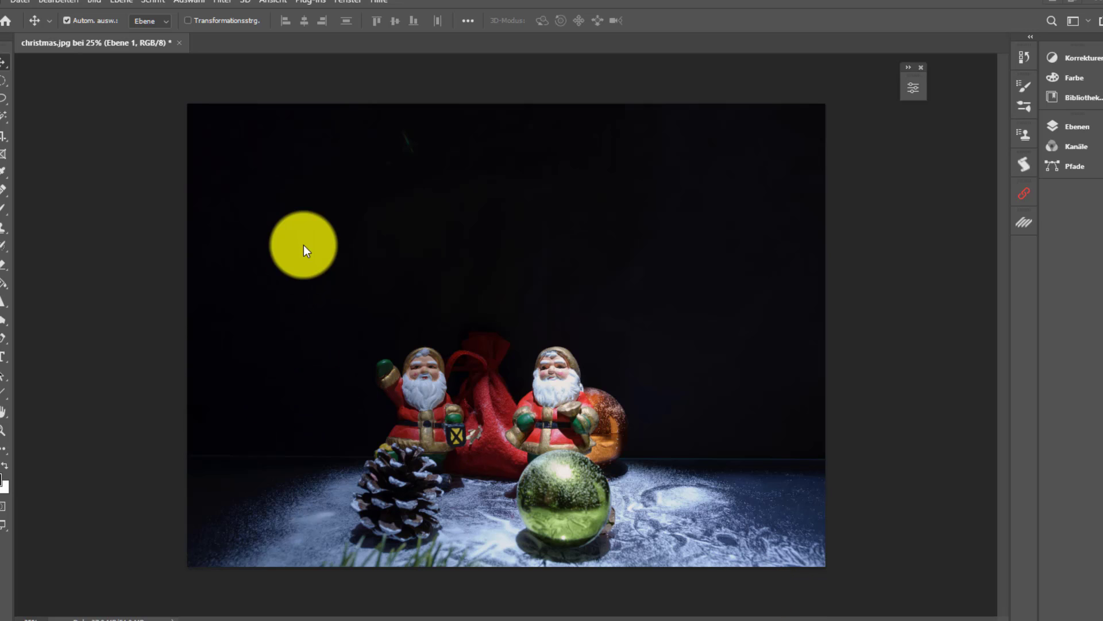
- Show the Layers panel with Ebene 1 above Hintergrund and open the Filter menu
left_click(1085, 134)
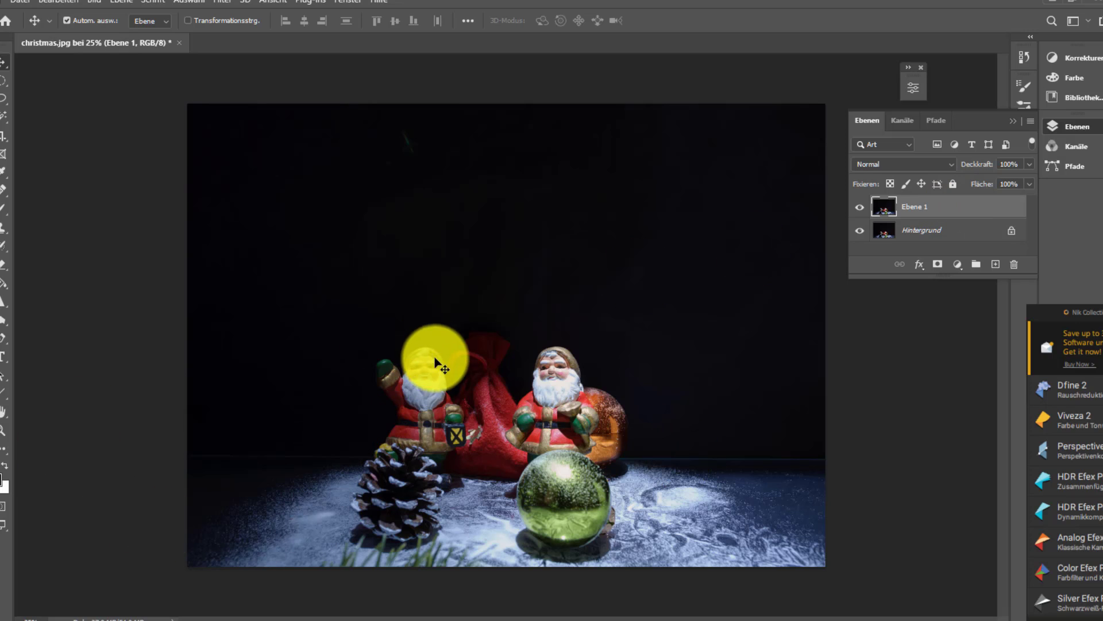
left_click(224, 3)
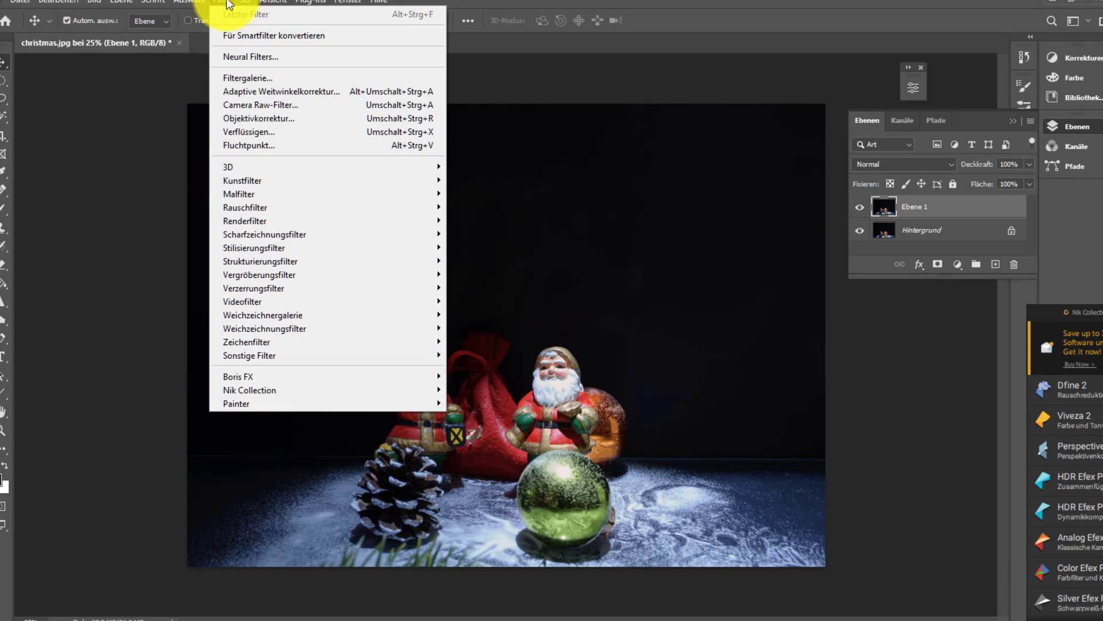
- Apply Camera Raw-Filter to Ebene 1, expanding and collapsing Grundeinstellungen
left_click(313, 107)
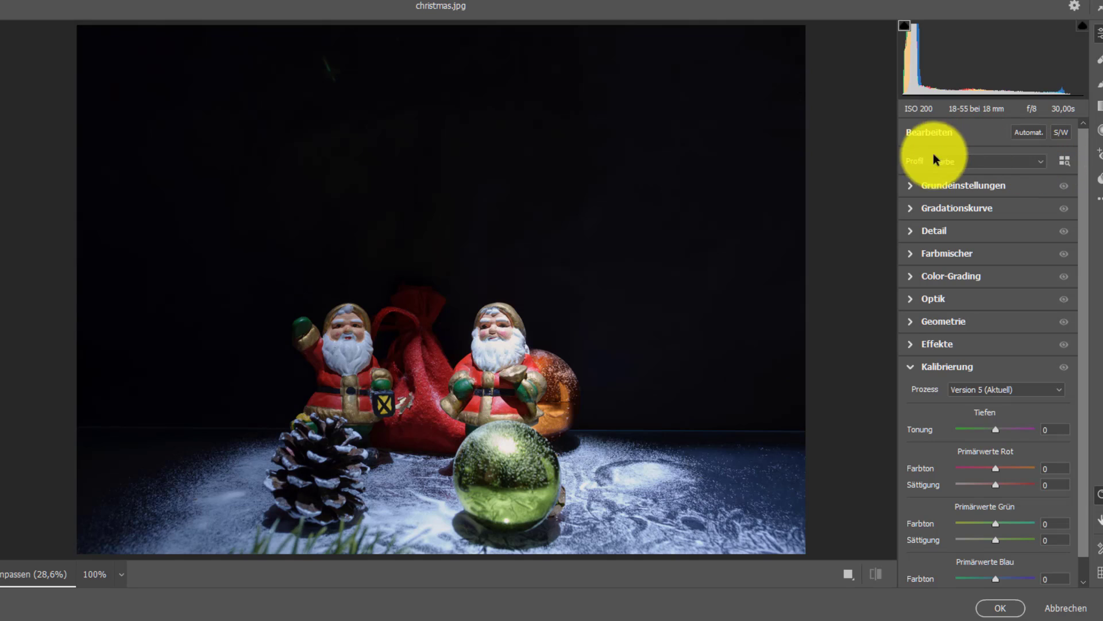
left_click(909, 186)
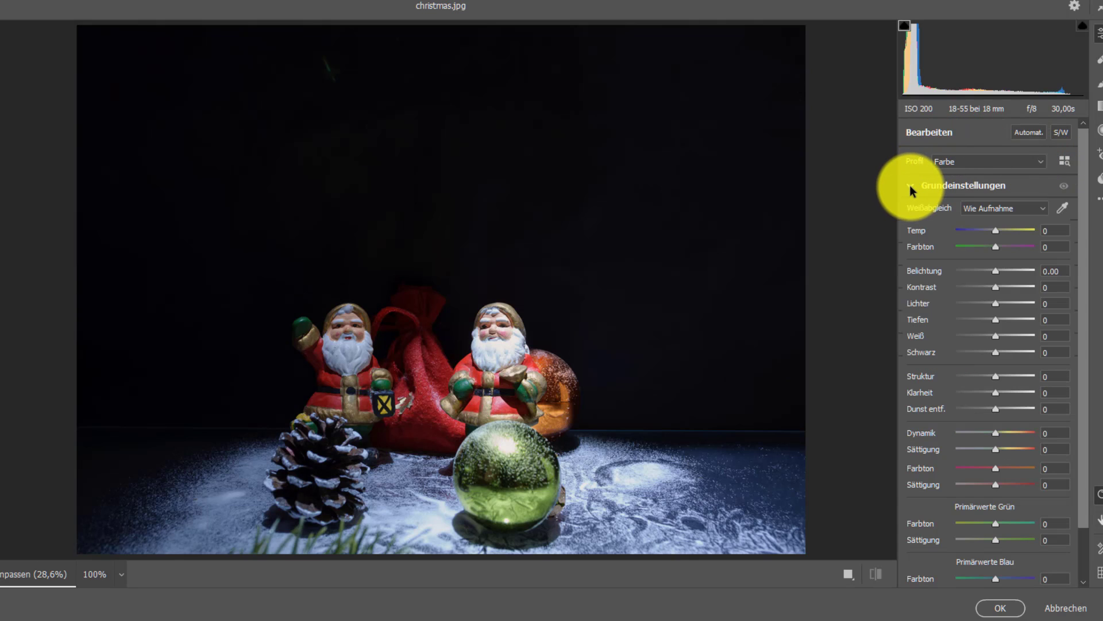
left_click(910, 186)
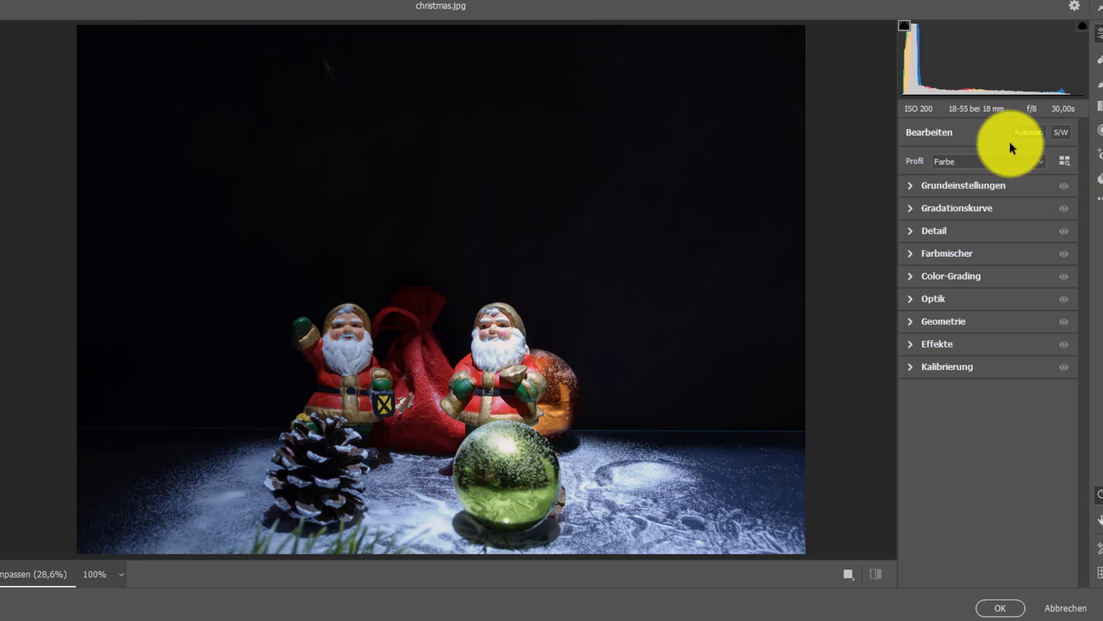
left_click(1074, 5)
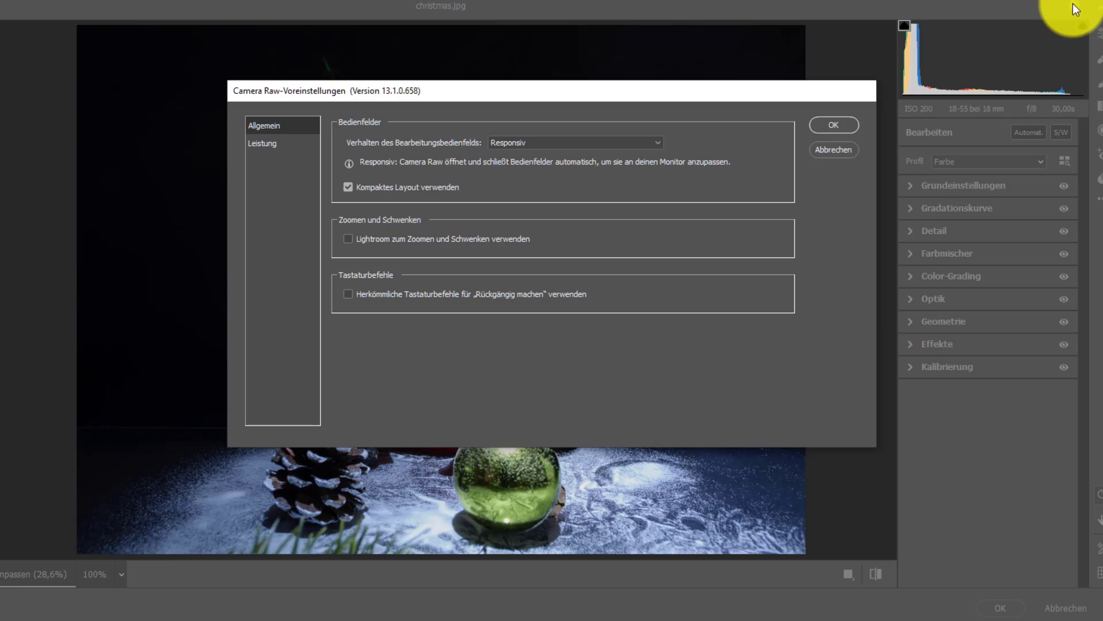
left_click(258, 143)
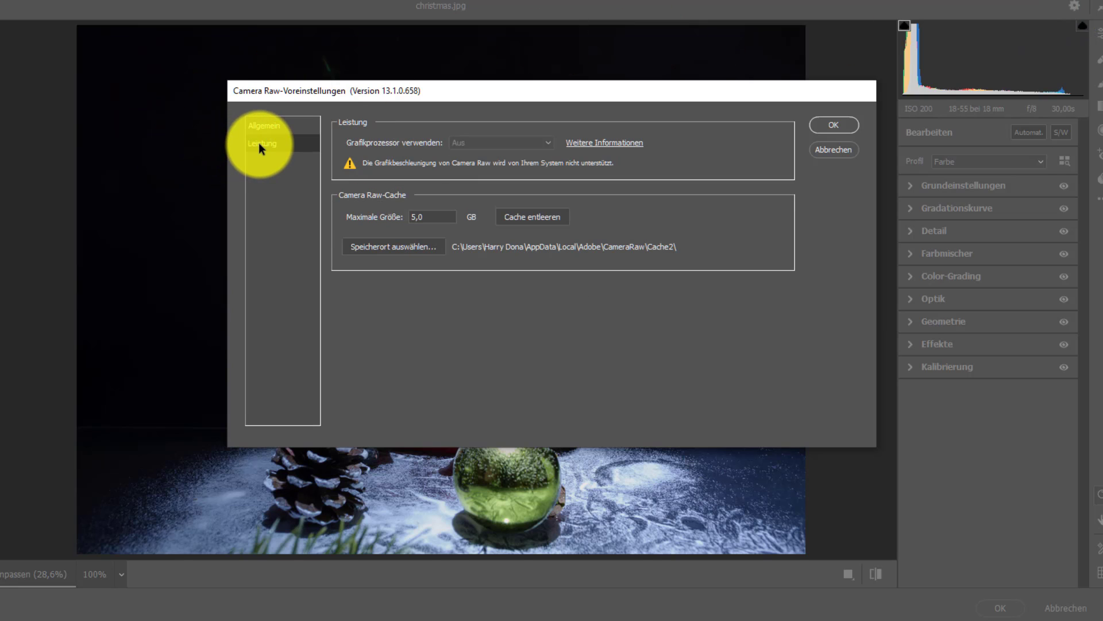
left_click(279, 124)
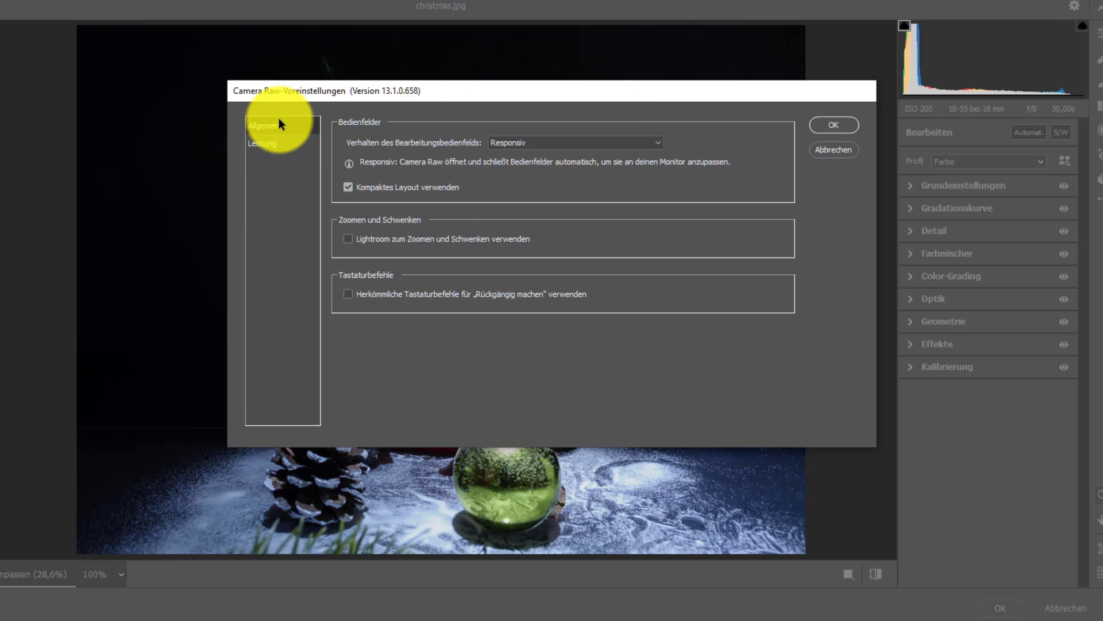
left_click(843, 126)
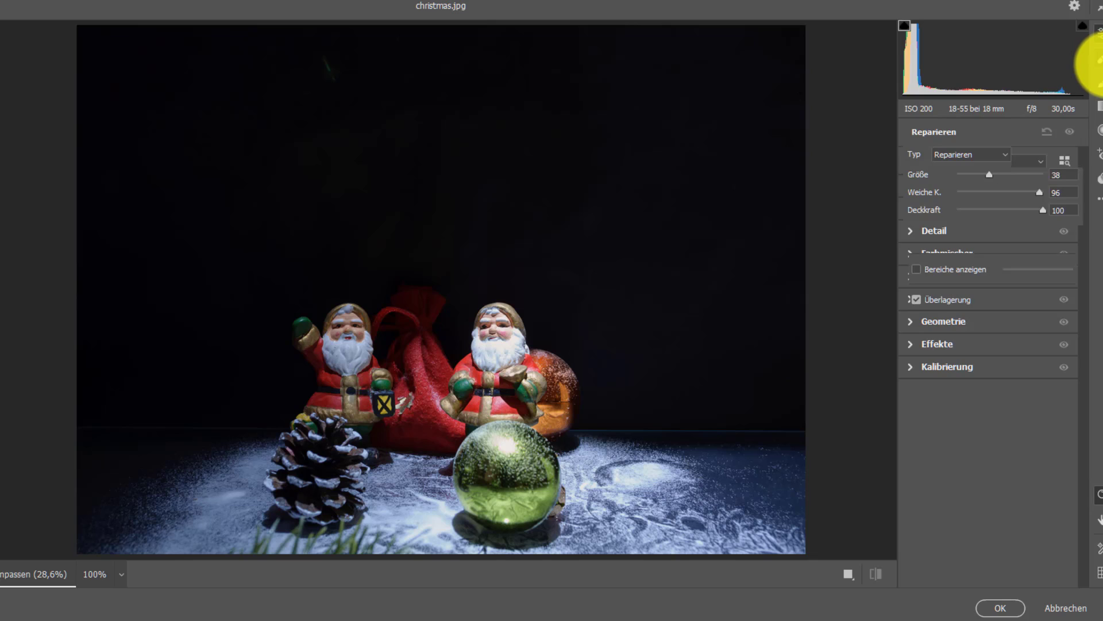
- Switch to the Makel entfernen tool and inspect its Typ options
left_click(1099, 63)
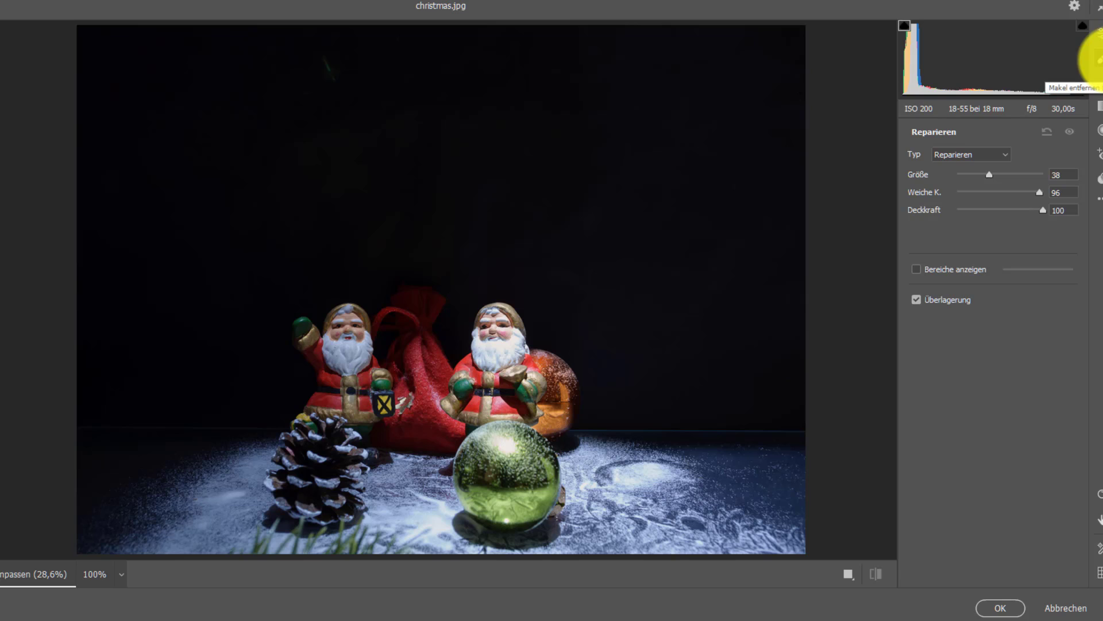
left_click(1001, 154)
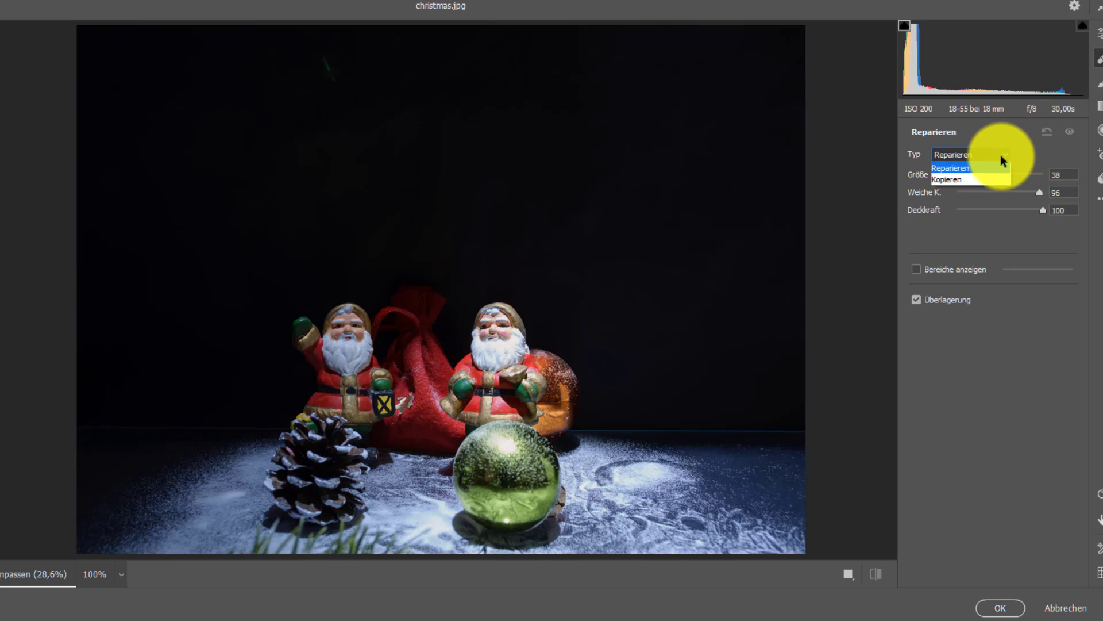
left_click(1001, 154)
left_click(916, 172)
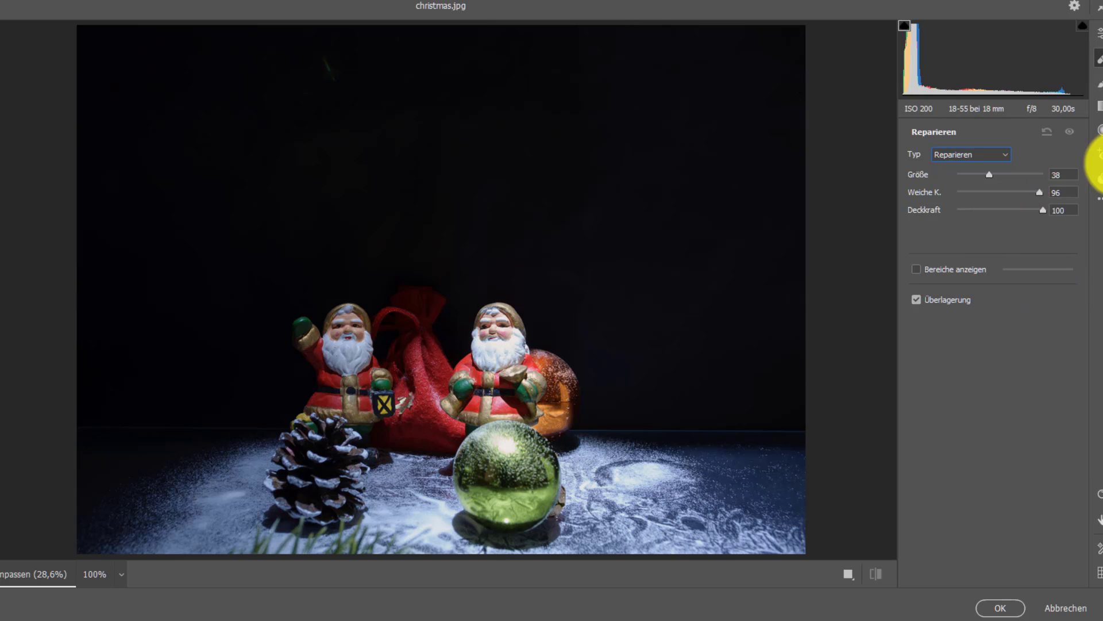
- Step through the Pinsel, Verlaufsfilter, Radial-Filter and Rote Augen tools, ending on Vorgaben presets
left_click(1099, 58)
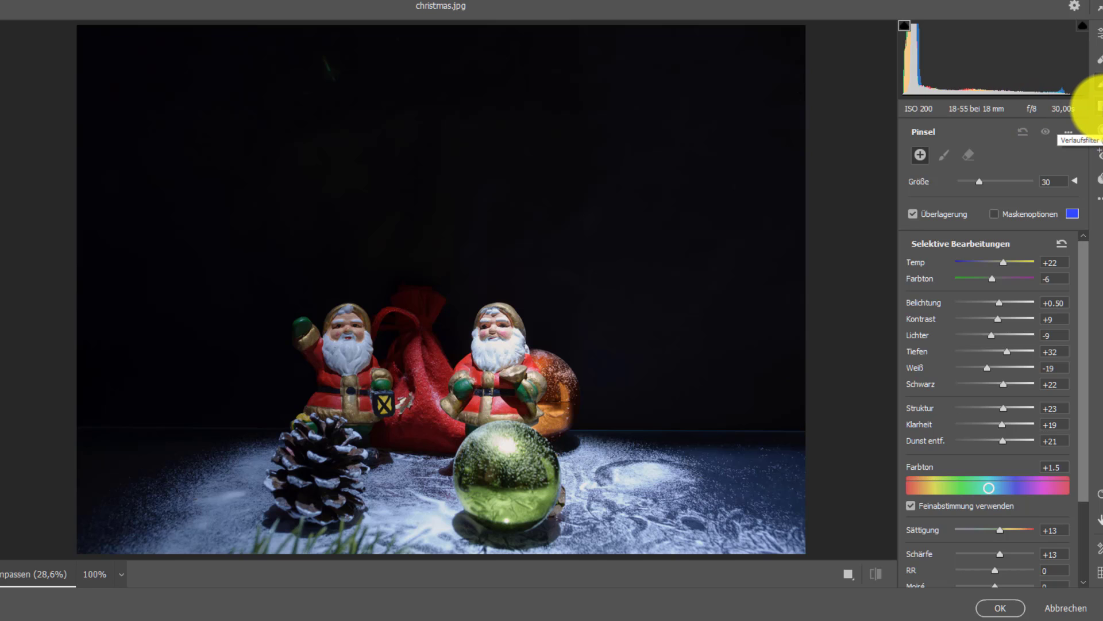
left_click(1097, 133)
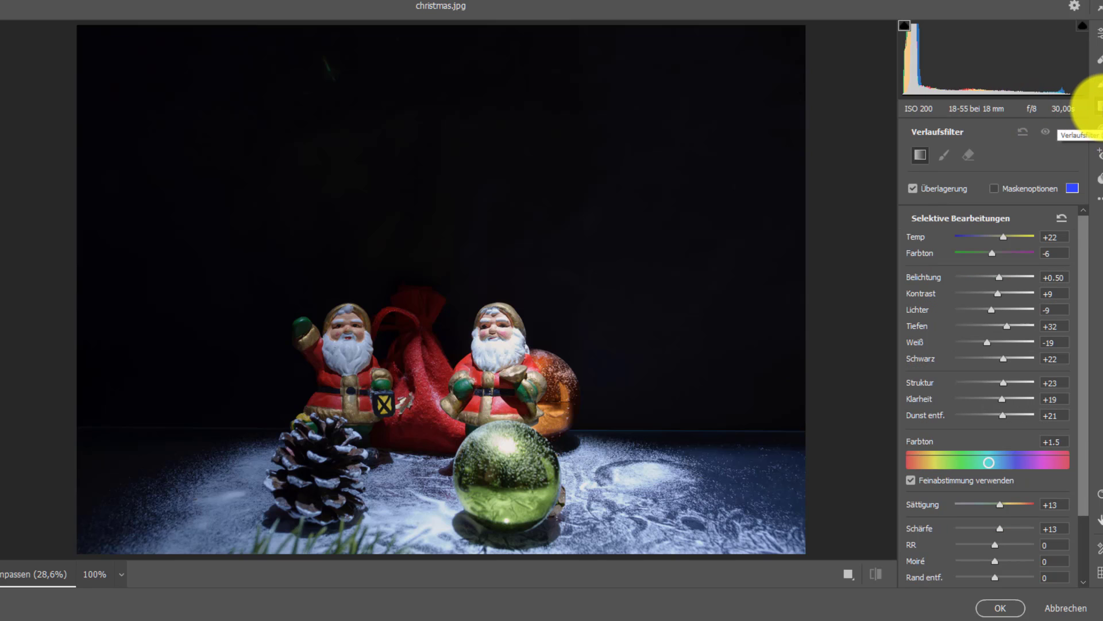
left_click(1099, 131)
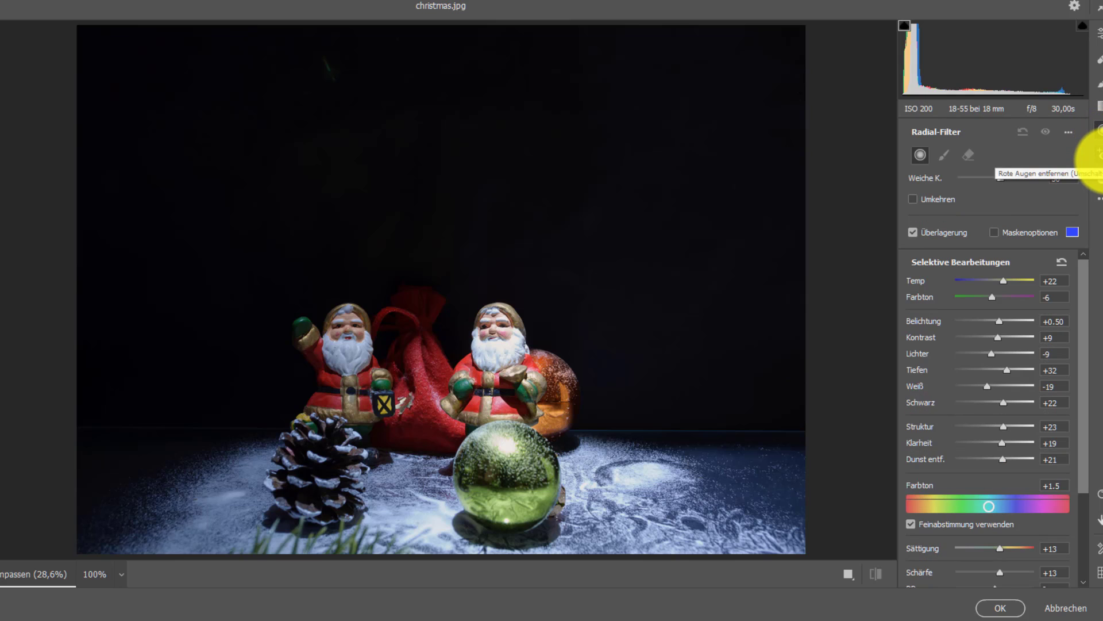
left_click(1099, 160)
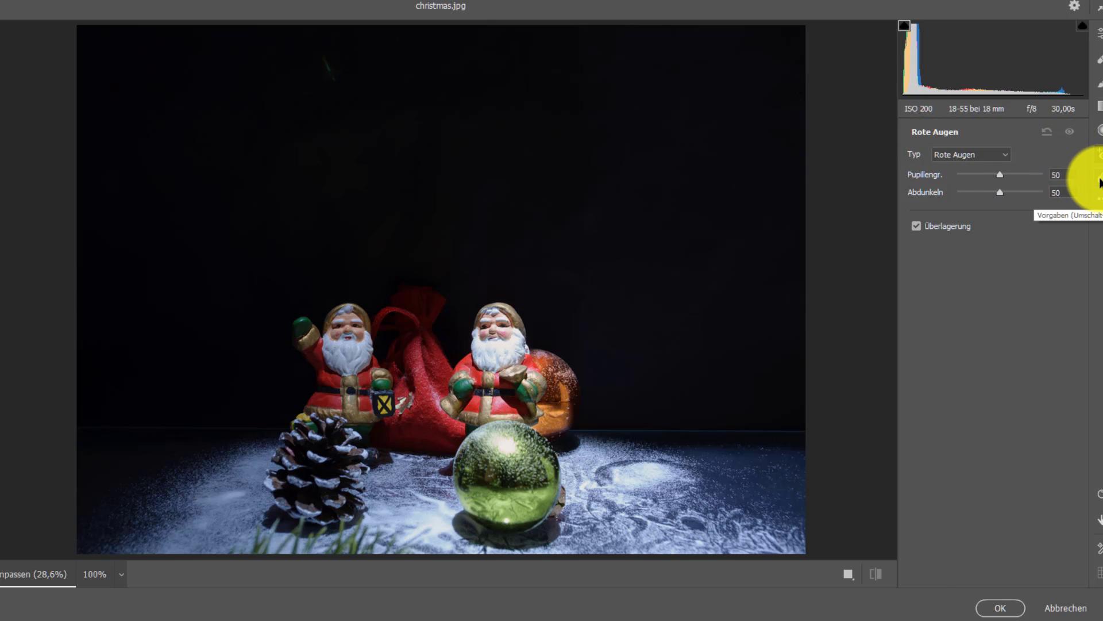
left_click(1099, 181)
- Scroll the presets down to Vignette and show the settings menu for copying, loading or saving
scroll(948, 242, "down", 3)
scroll(947, 247, "down", 10)
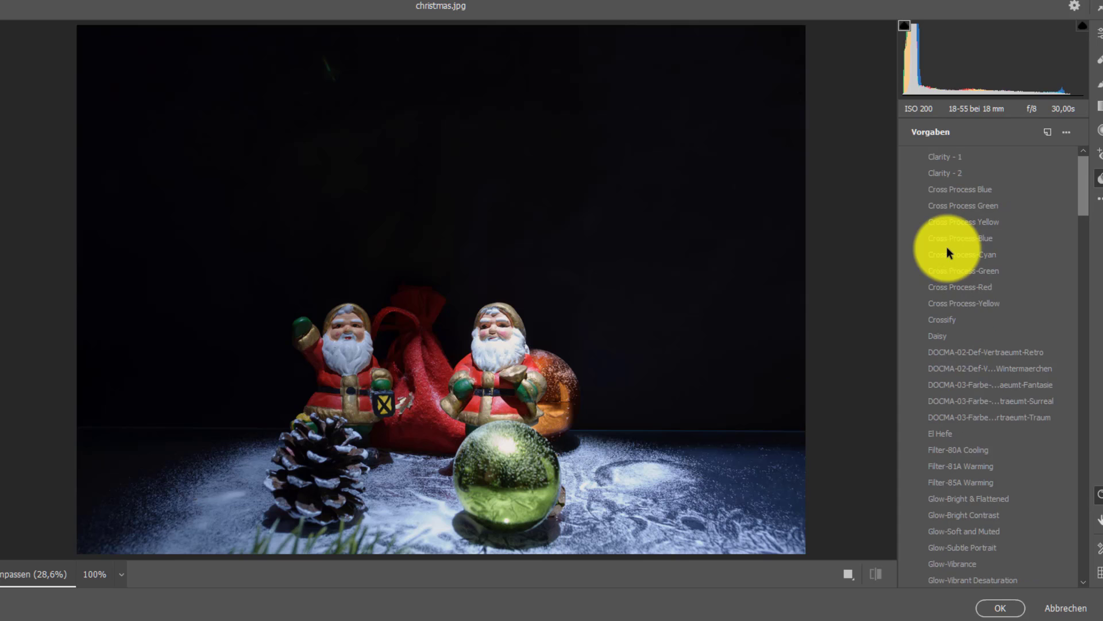
scroll(946, 247, "down", 10)
scroll(947, 247, "down", 10)
scroll(947, 247, "down", 5)
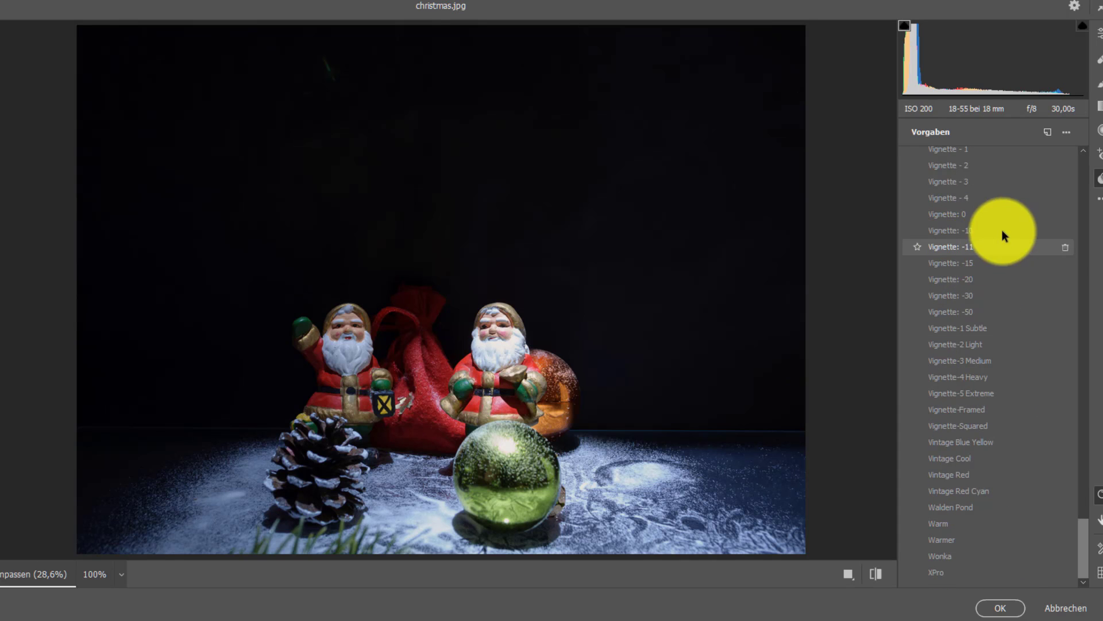
left_click(1099, 199)
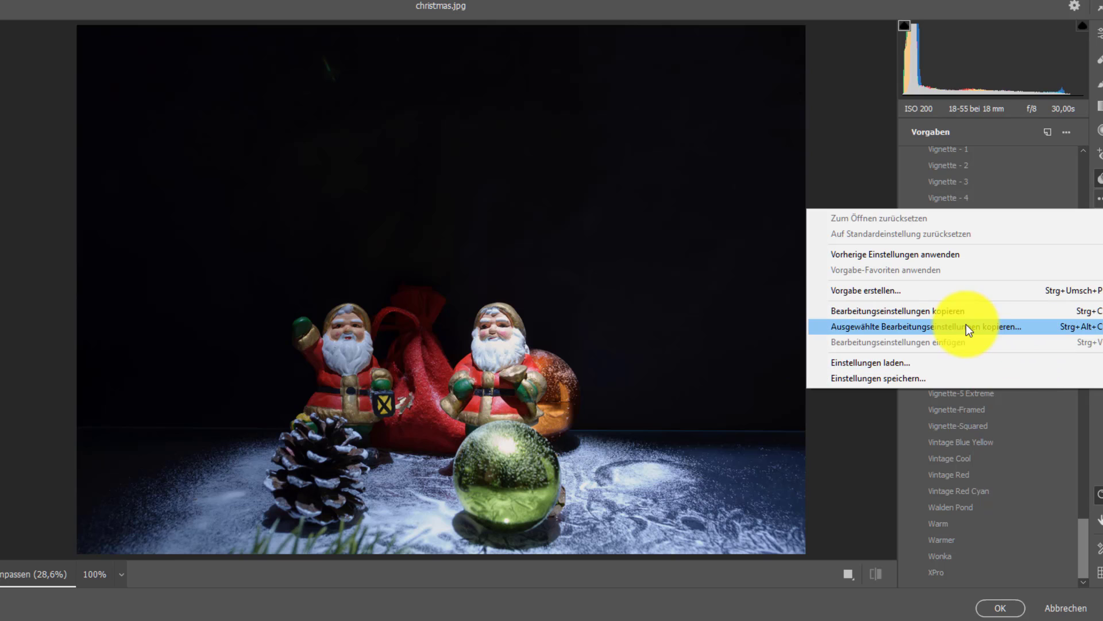
- Return to the Edit panel, take Camera Raw out of full-screen, and cancel the preferences dialog
left_click(856, 172)
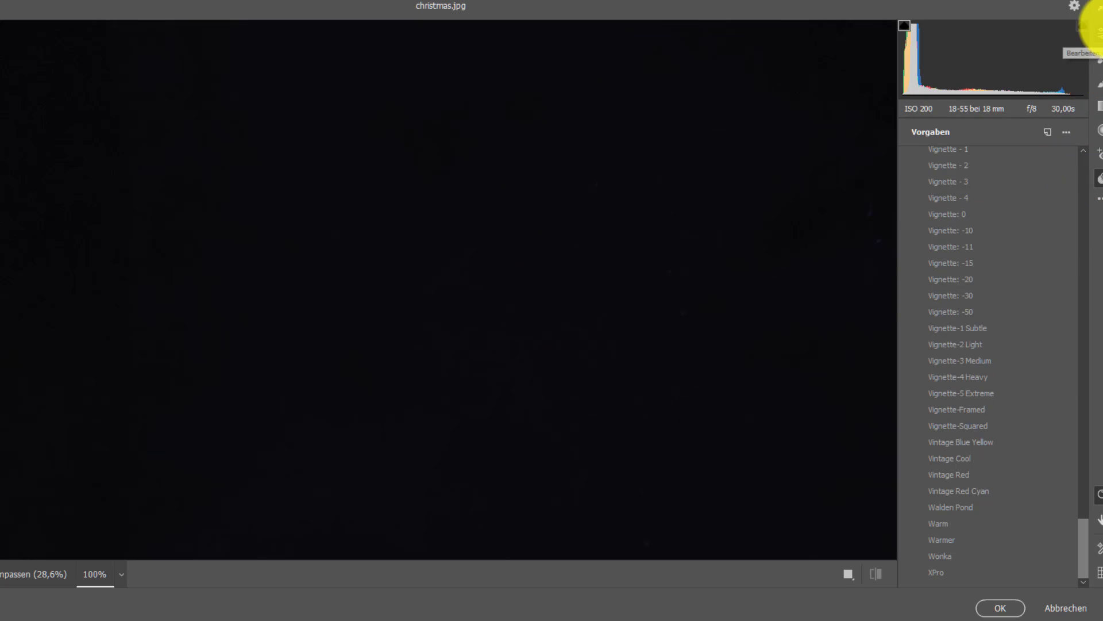
left_click(1099, 33)
left_click(1099, 8)
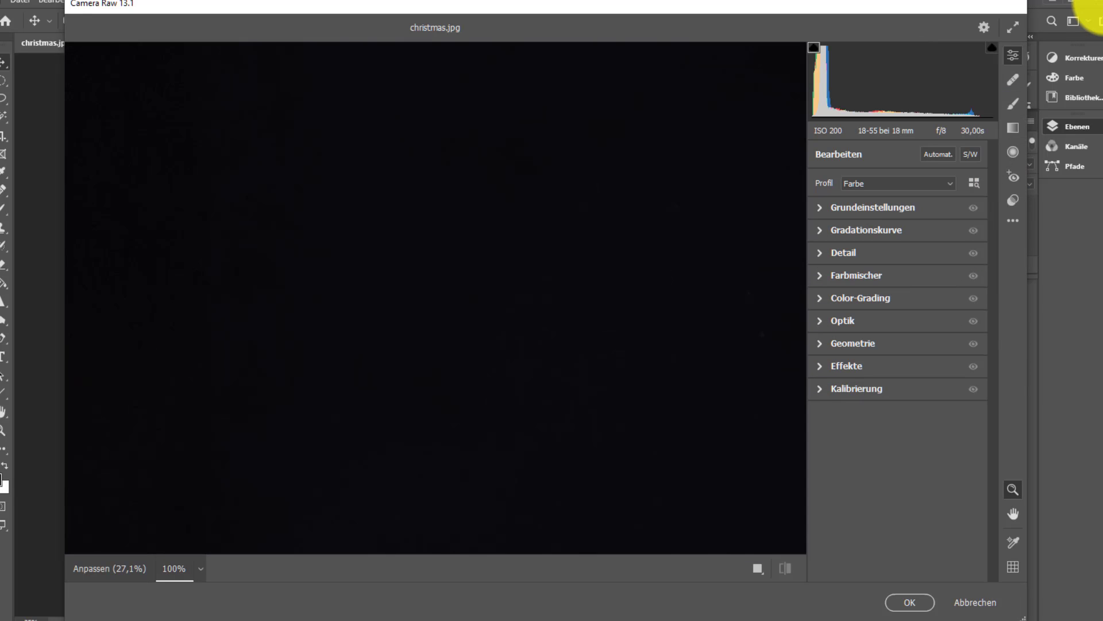
left_click(1011, 28)
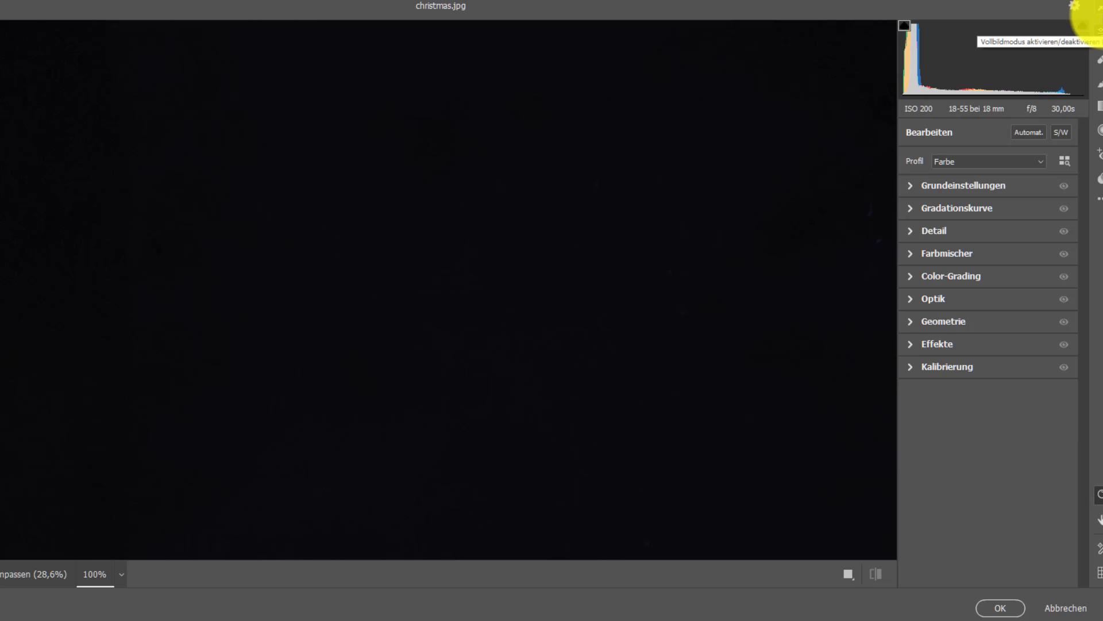
left_click(1099, 8)
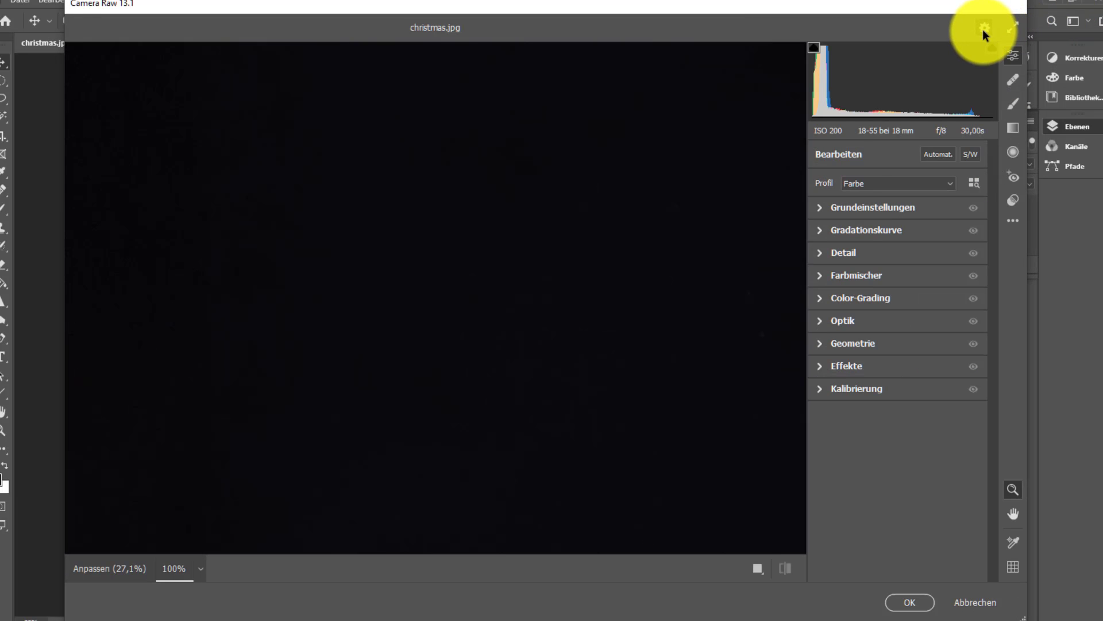
left_click(983, 29)
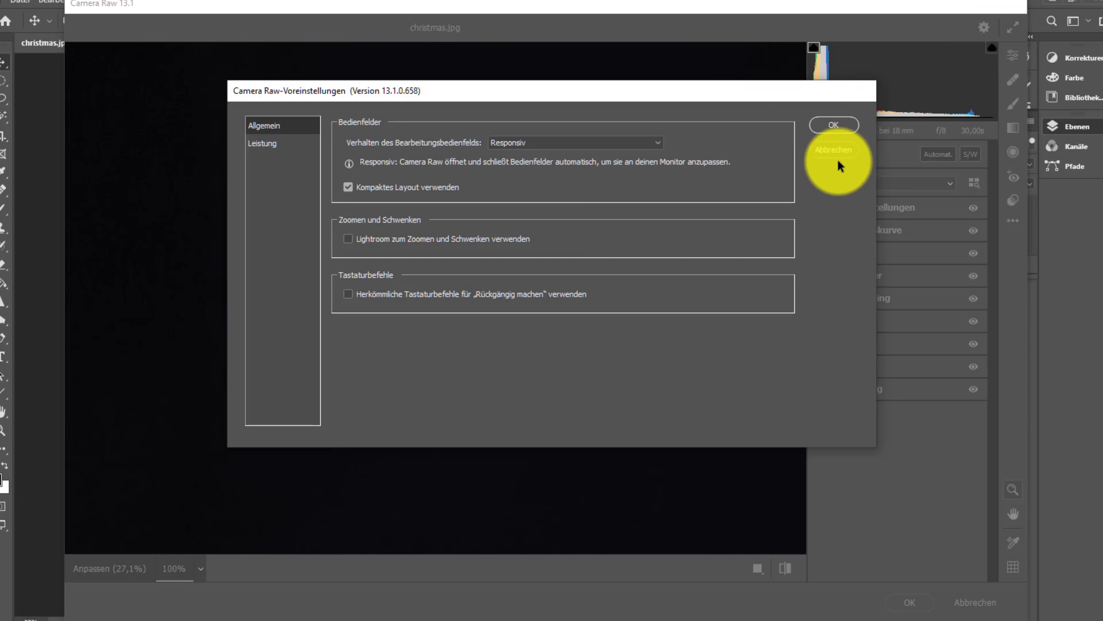
left_click(827, 151)
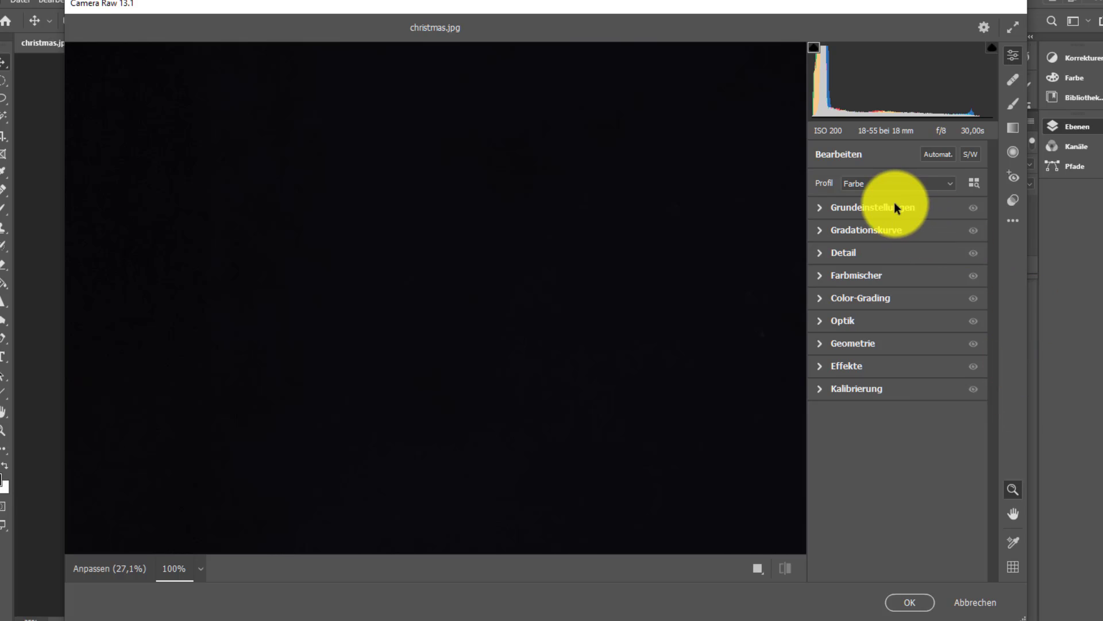
- Expand Grundeinstellungen, Gradationskurve, Detail and Farbmischer, viewing its Farbton and Sättigung sliders
left_click(822, 206)
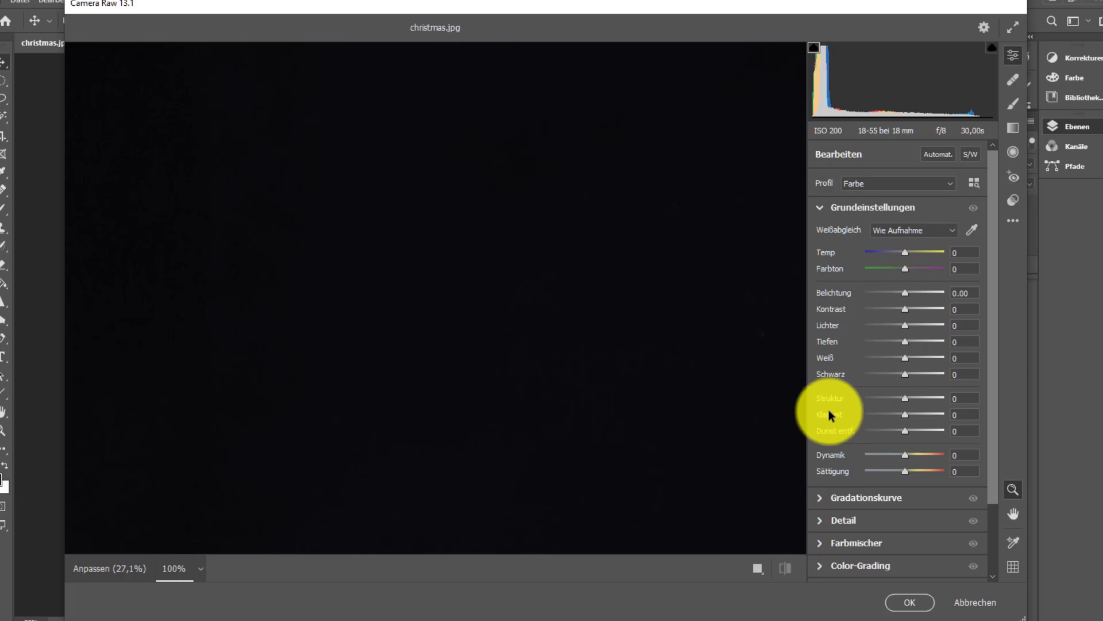
left_click(829, 494)
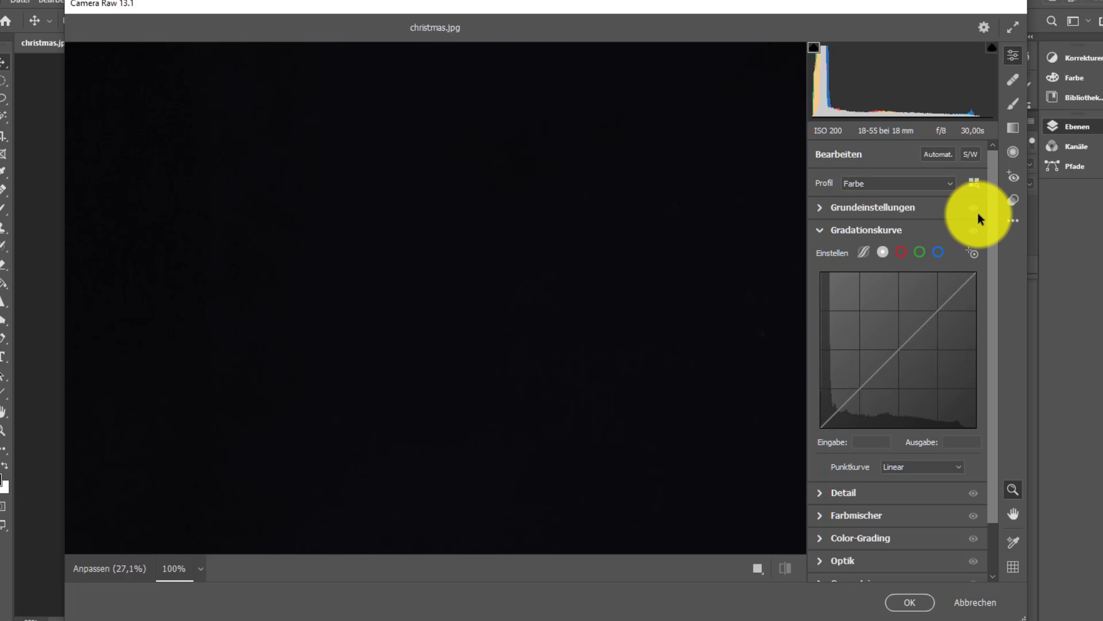
scroll(987, 409, "down", 2)
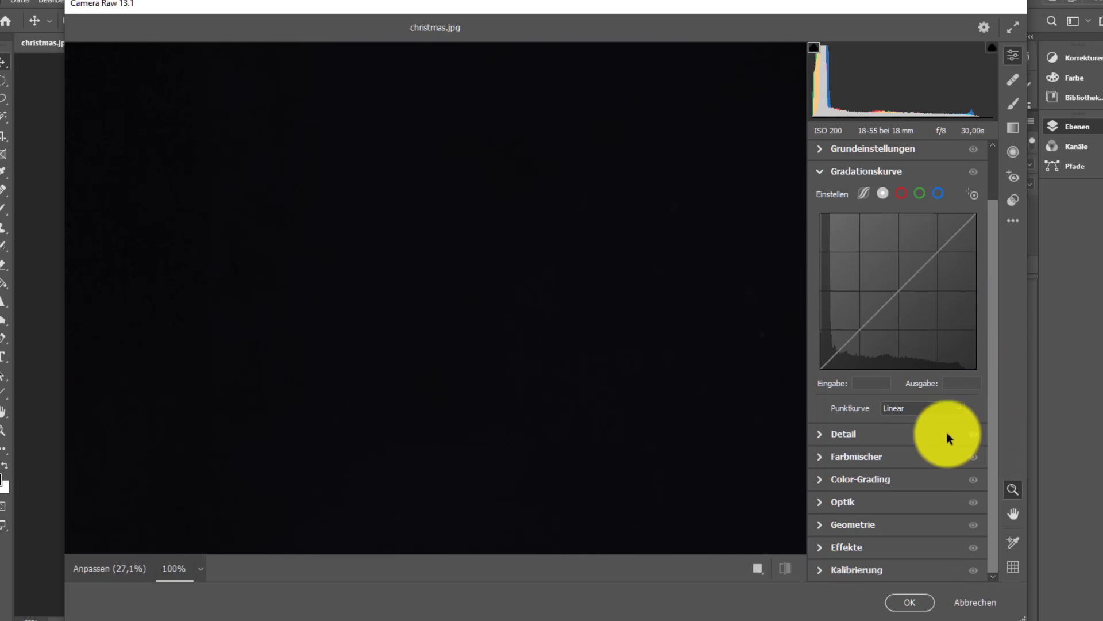
left_click(844, 438)
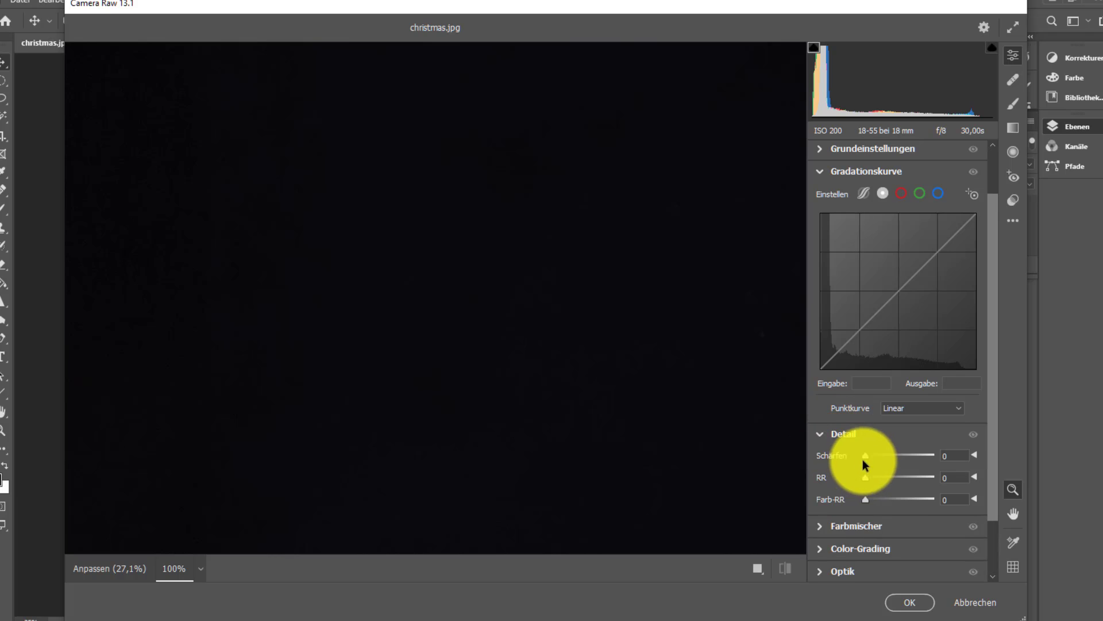
left_click(873, 527)
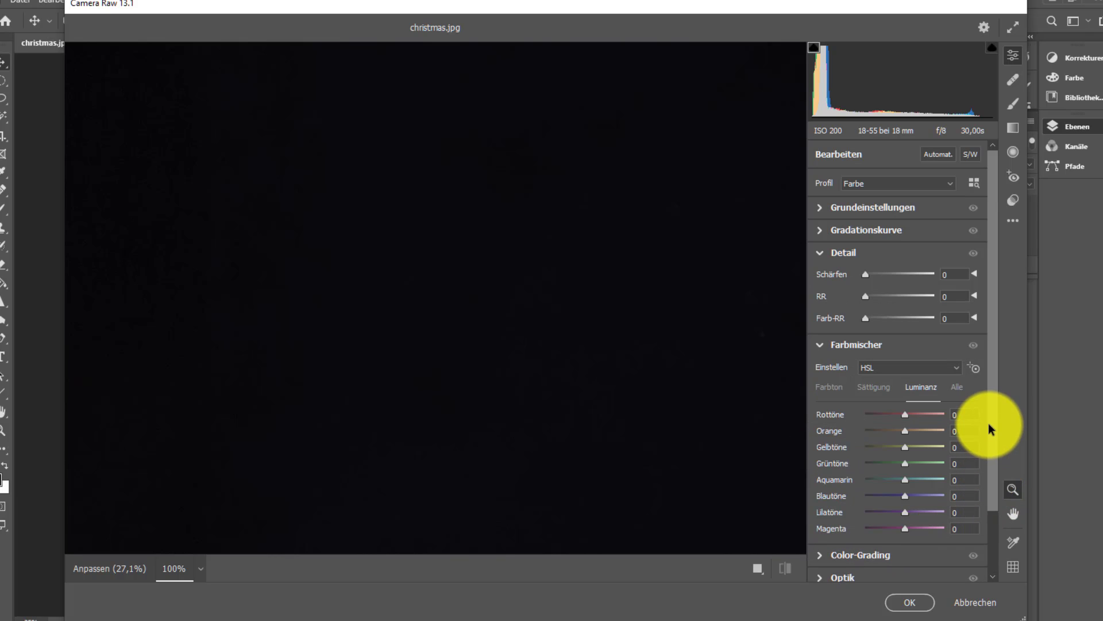
left_click(833, 387)
left_click(892, 389)
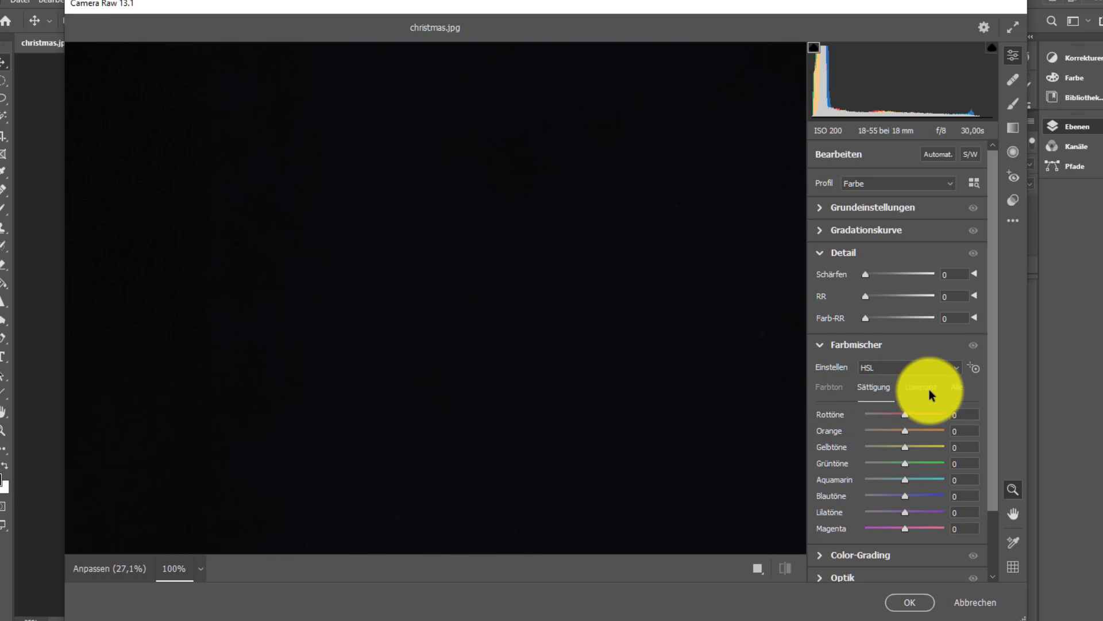
- Expand the Color-Grading, Optik and Effekte sections further down the panel
scroll(985, 460, "down", 2)
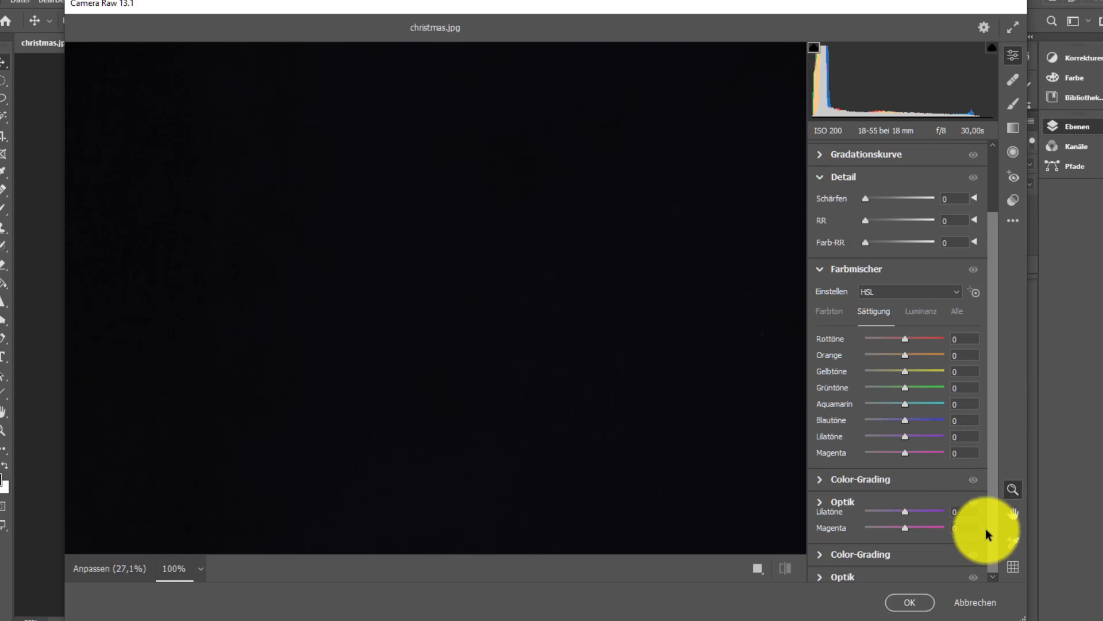
scroll(919, 512, "down", 2)
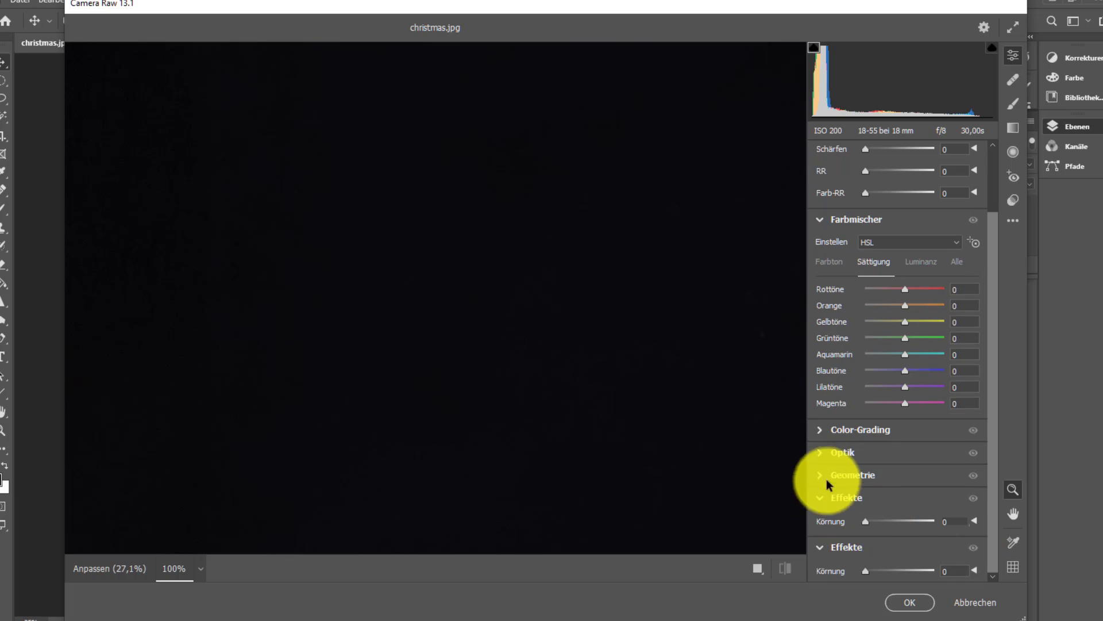
left_click(856, 431)
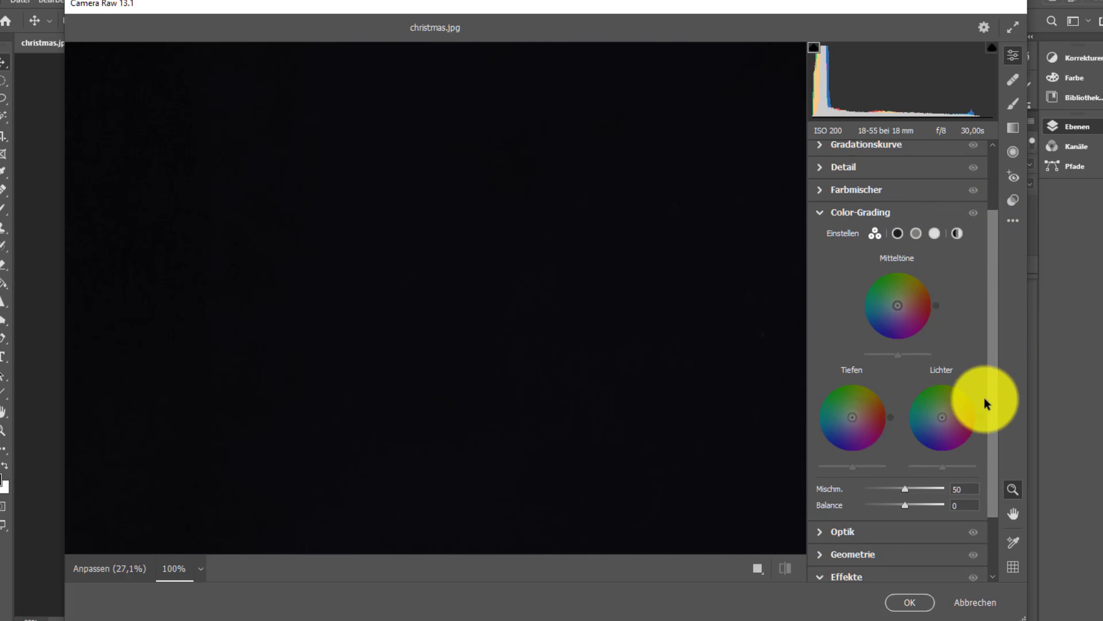
scroll(984, 398, "down", 2)
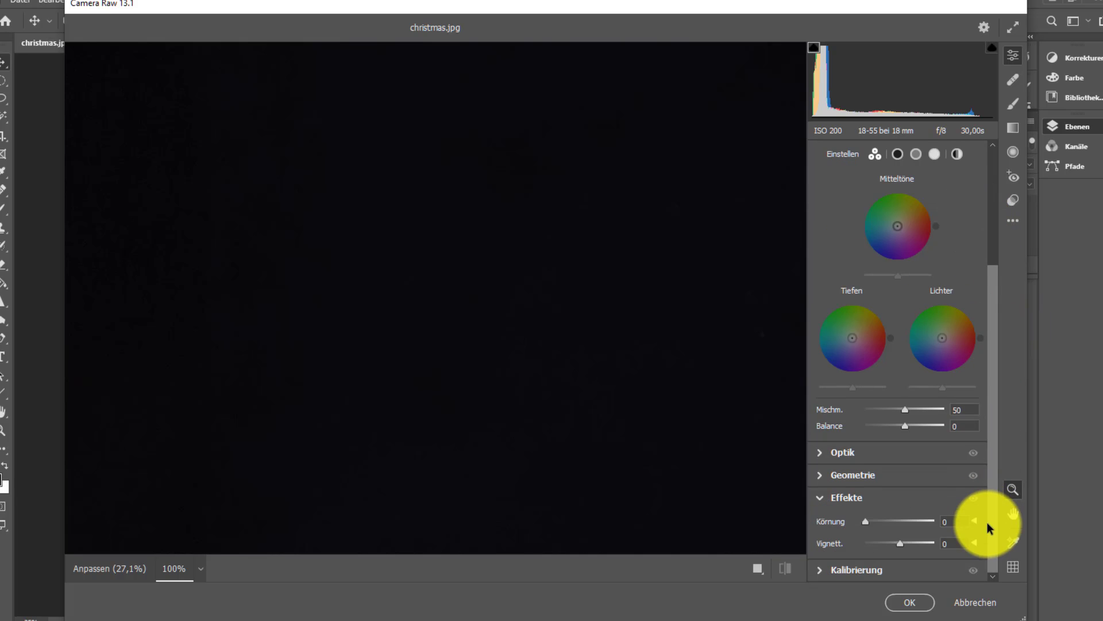
left_click(850, 457)
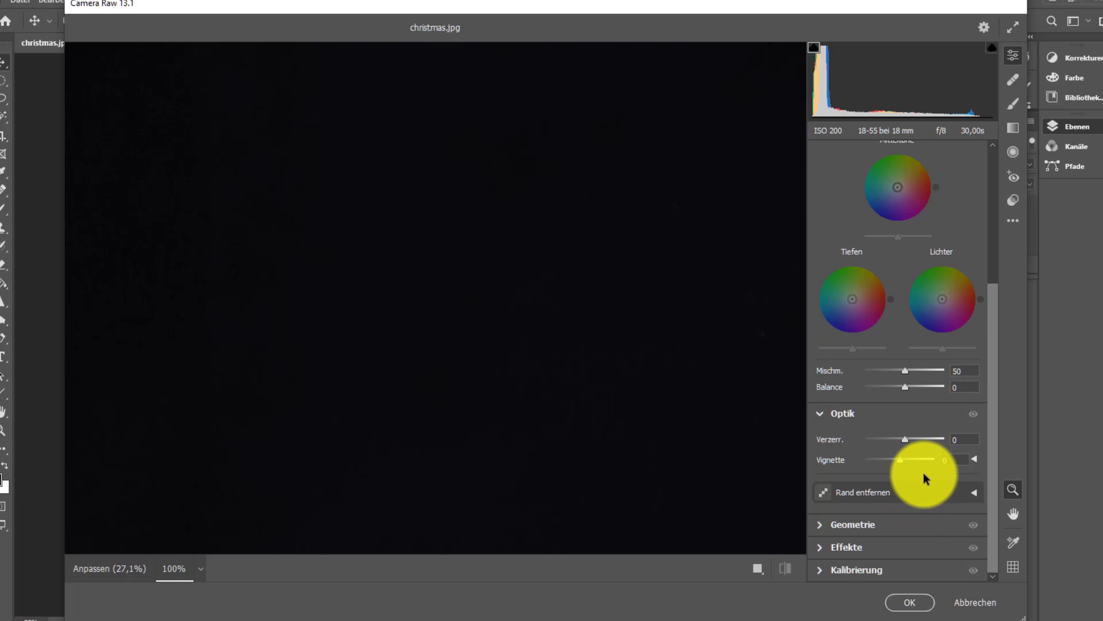
left_click(922, 550)
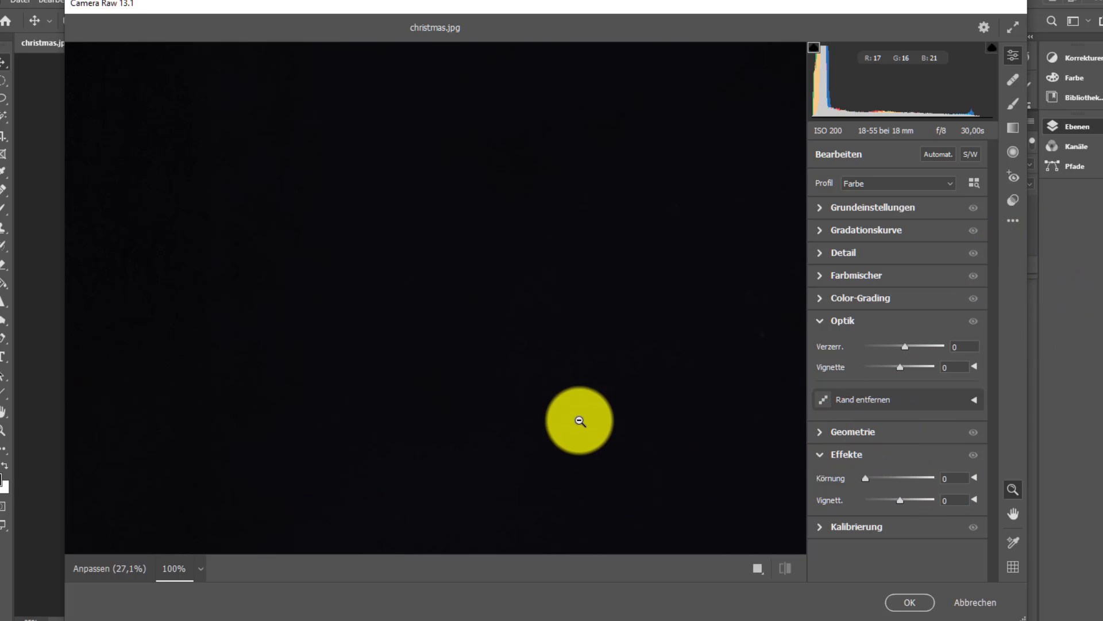
- Set the Camera Raw preview zoom to 25% to show the whole christmas photo
left_click(202, 569)
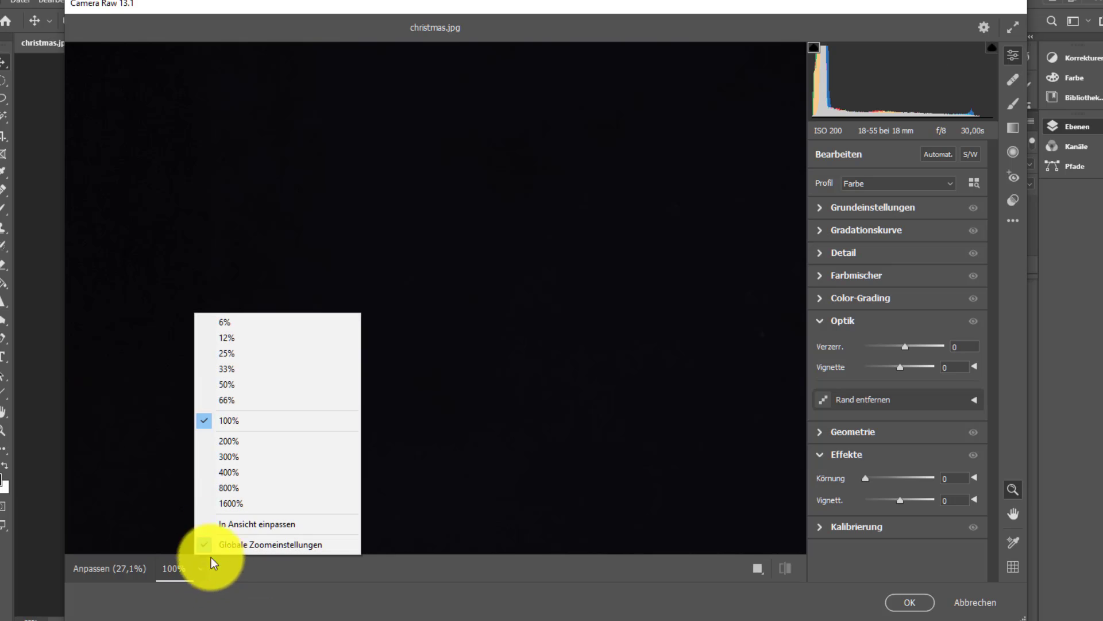
left_click(258, 358)
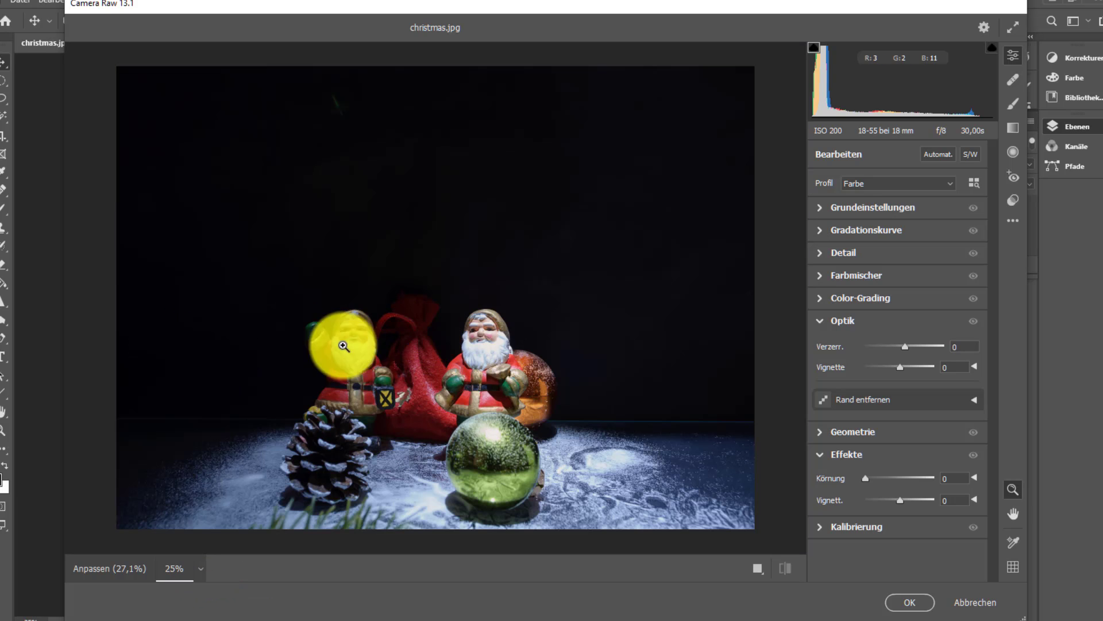